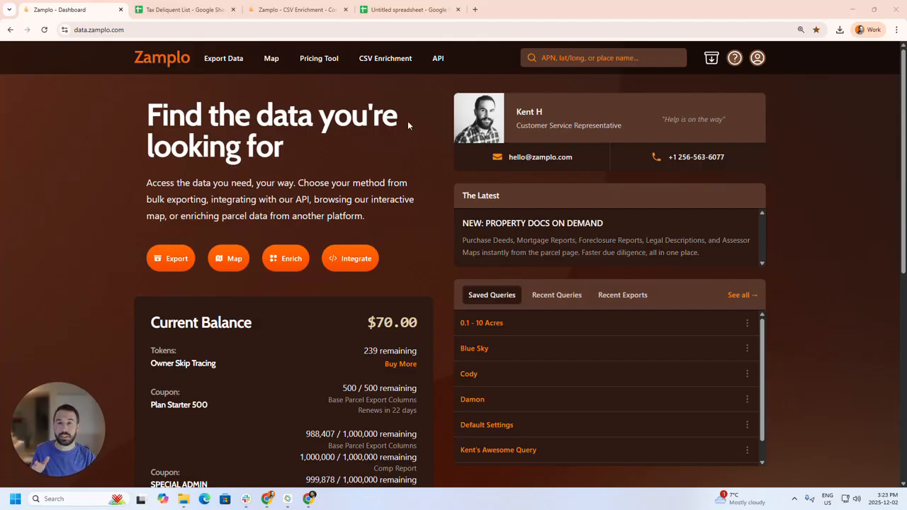
- Open the CSV Enrichment tool and review the County and State columns in the Tax Deliquent List Google Sheet
left_click(389, 74)
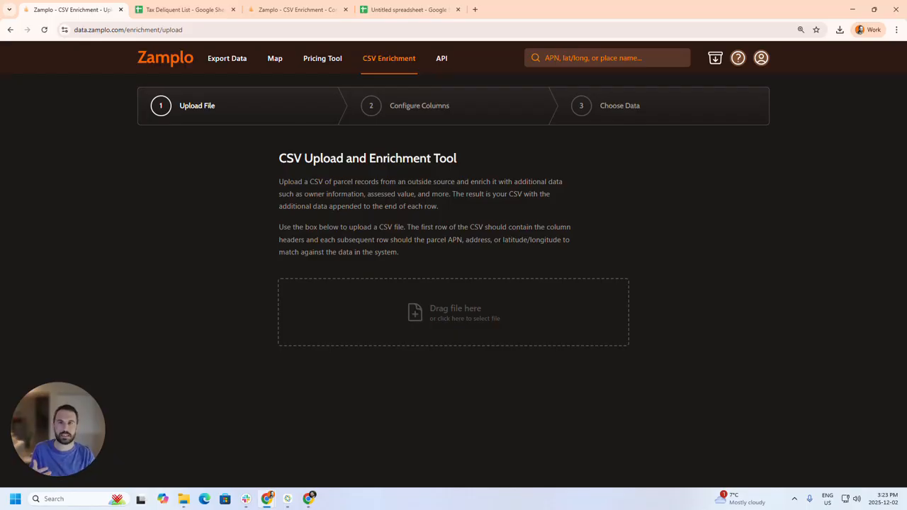
left_click(186, 10)
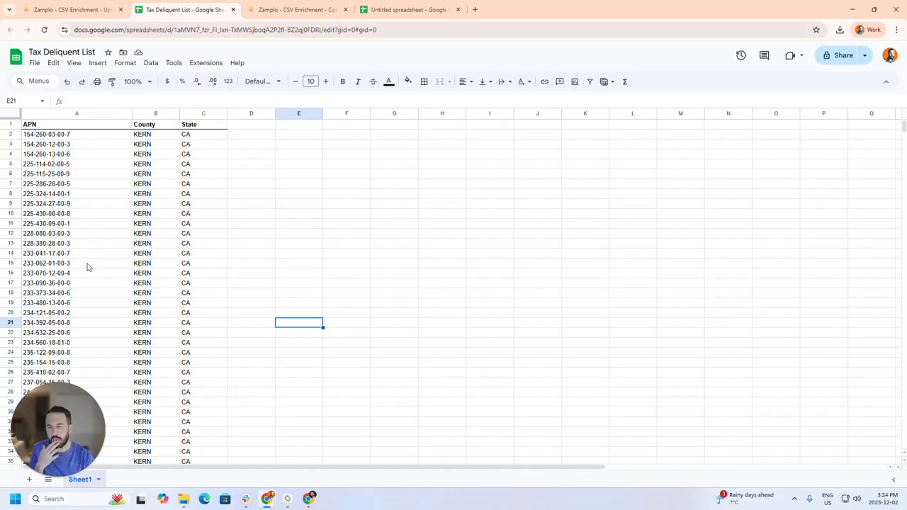
left_click(154, 114)
left_click(197, 113)
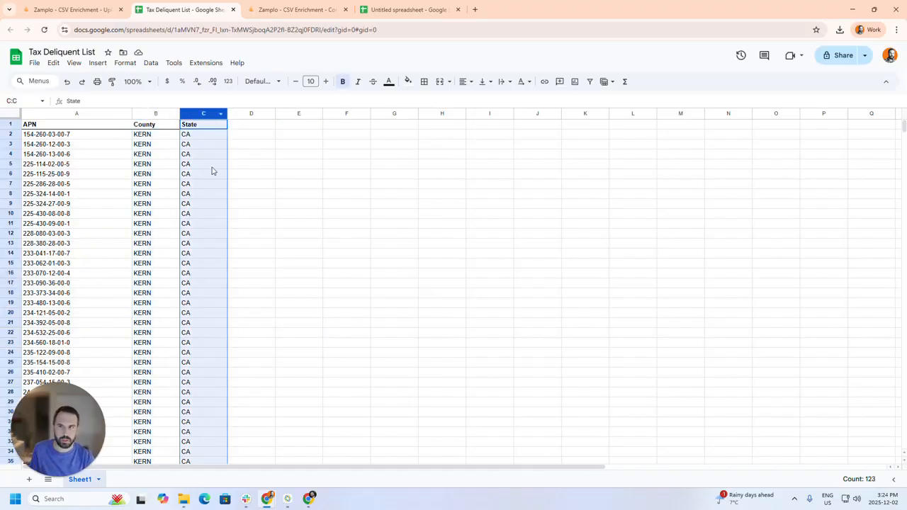
- Return to Zamplo and upload Tax Deliquent List - Sheet1.csv for enrichment
left_click(56, 9)
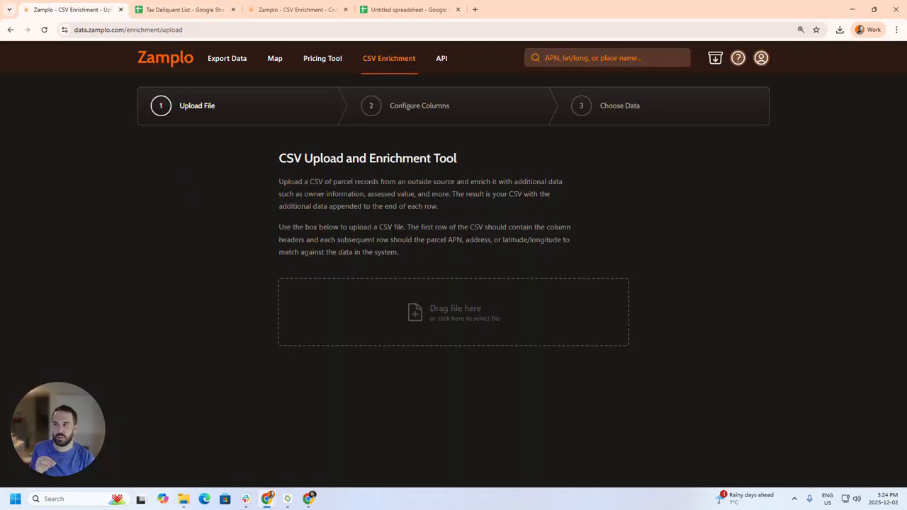
left_click_drag(113, 284, 374, 301)
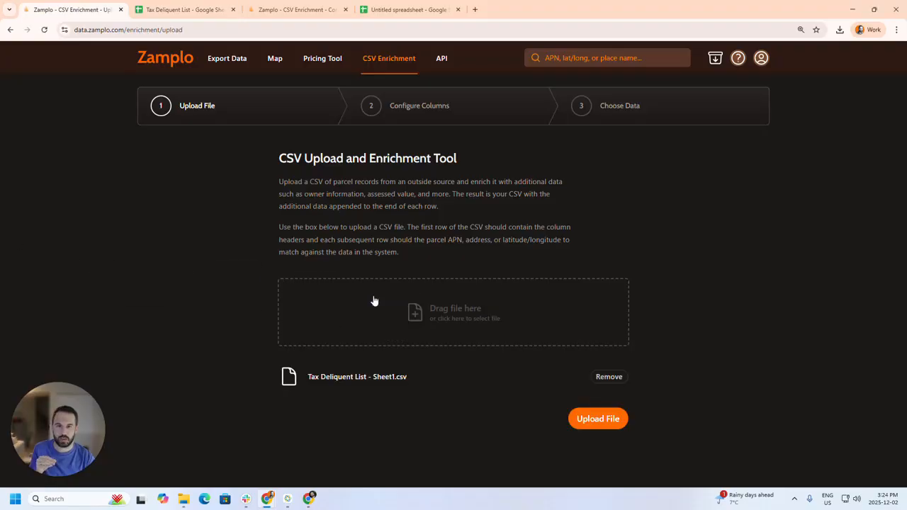
left_click(602, 424)
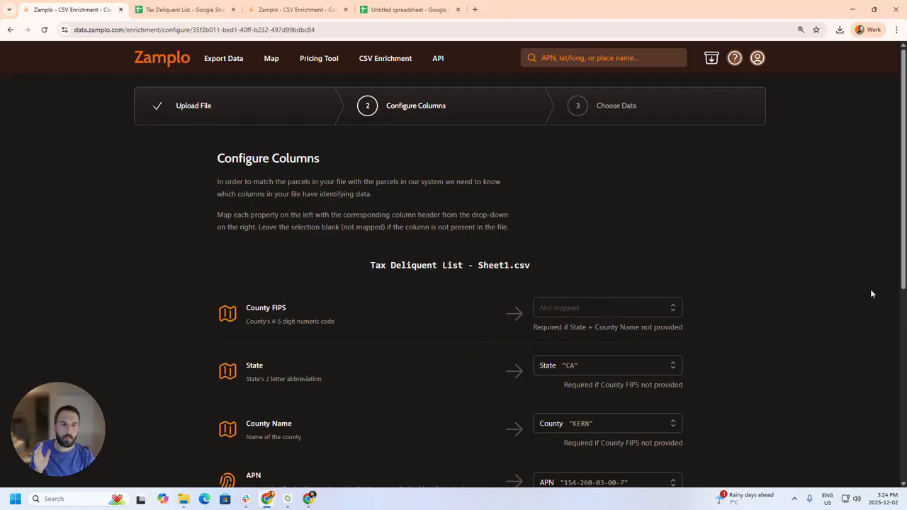
- Try submitting the column mappings with County Name not mapped, and check the State, County Name and APN combination among the required ones
left_click_drag(899, 261, 901, 332)
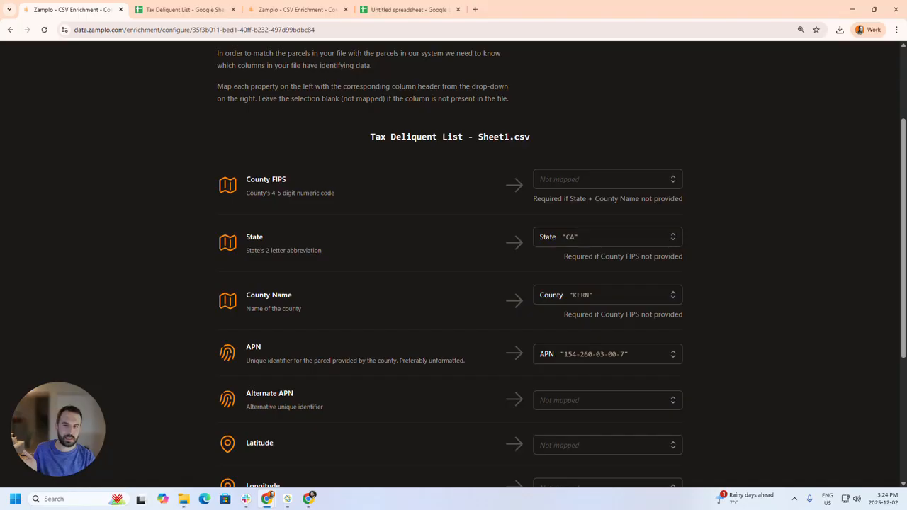
left_click(590, 296)
left_click(578, 314)
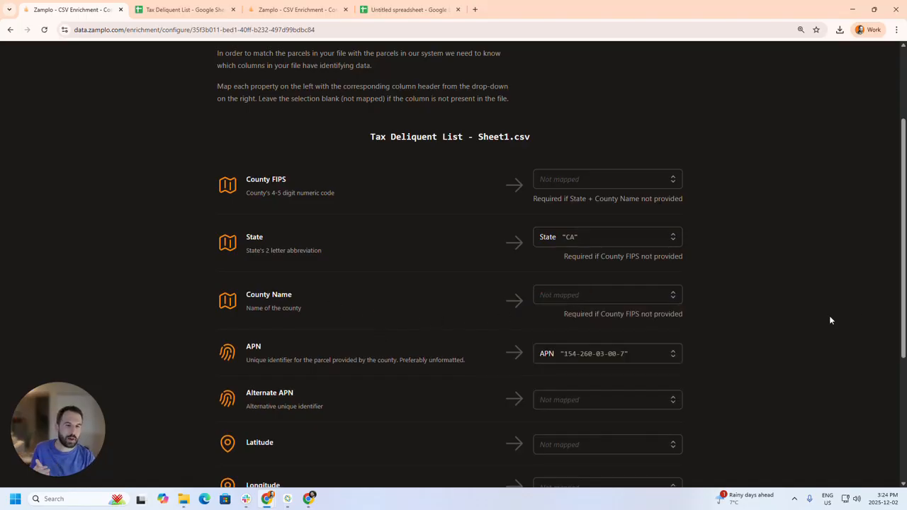
left_click_drag(898, 291, 885, 419)
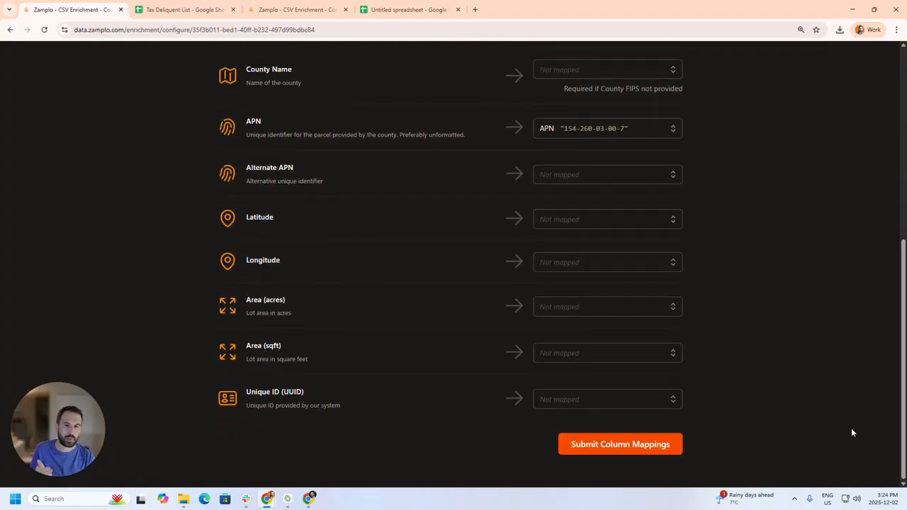
left_click(629, 451)
left_click_drag(902, 354, 828, 416)
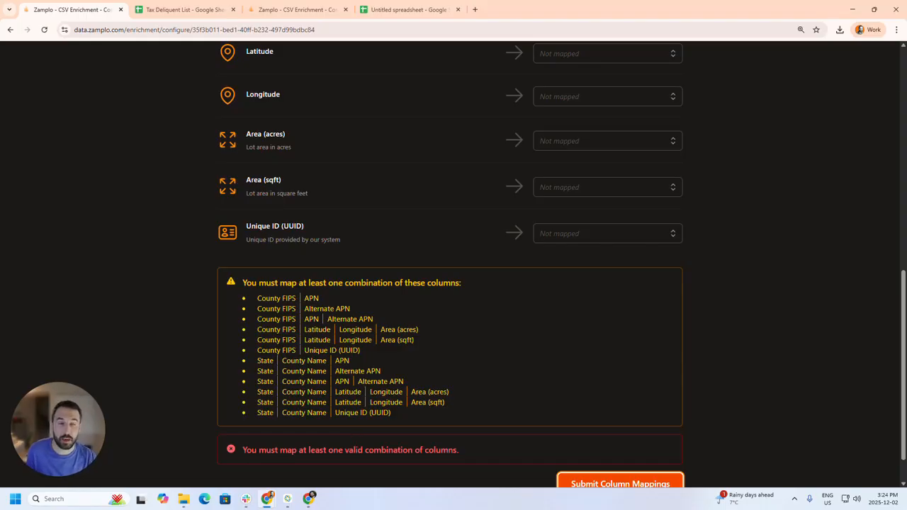
left_click_drag(358, 363, 257, 366)
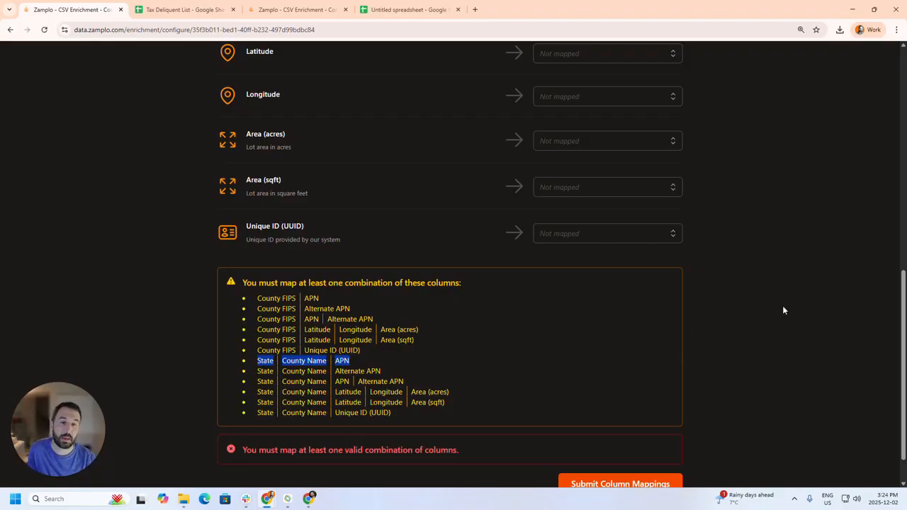
- Map County Name to the County column and submit the column mappings
left_click_drag(901, 302, 885, 176)
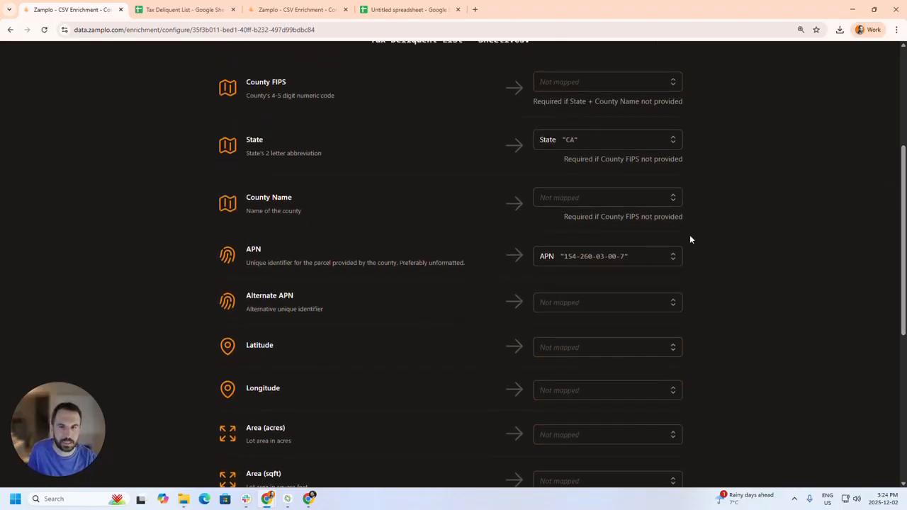
left_click(552, 199)
left_click(593, 268)
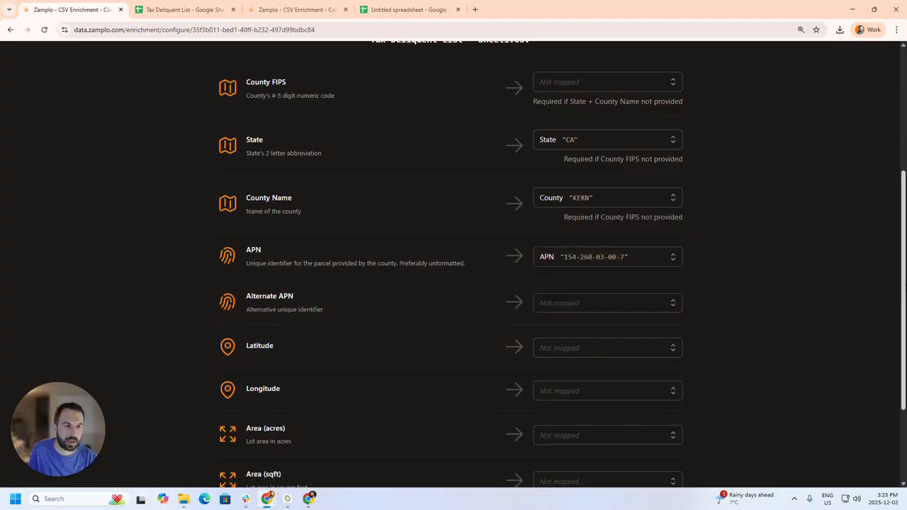
scroll(711, 441, "down", 2)
left_click(634, 445)
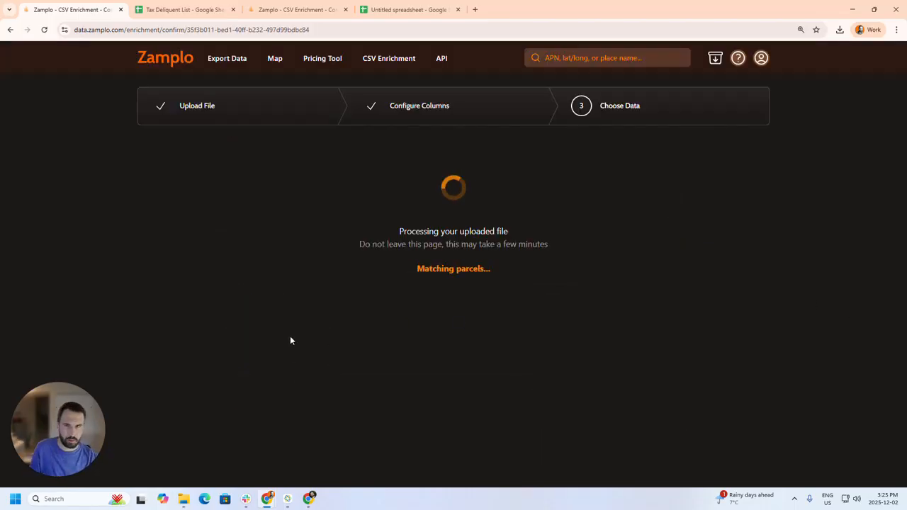
- Switch to the already processed enrichment, keep the Basic + URLs (31 columns) preset, and export and pay for the matched parcels
left_click(298, 10)
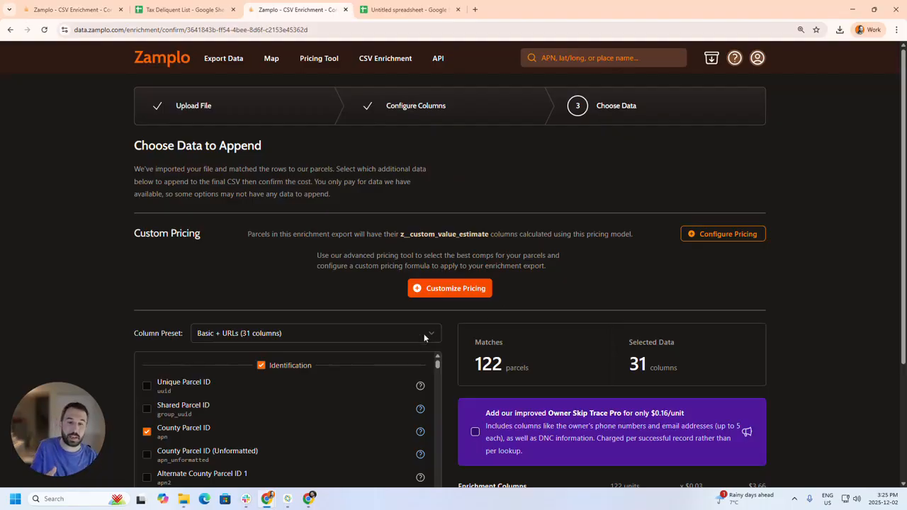
scroll(262, 327, "down", 1)
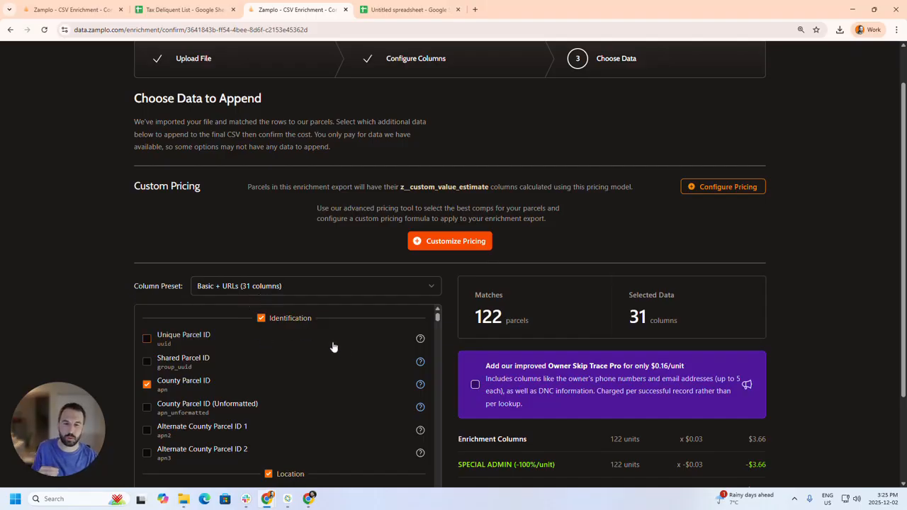
left_click(252, 284)
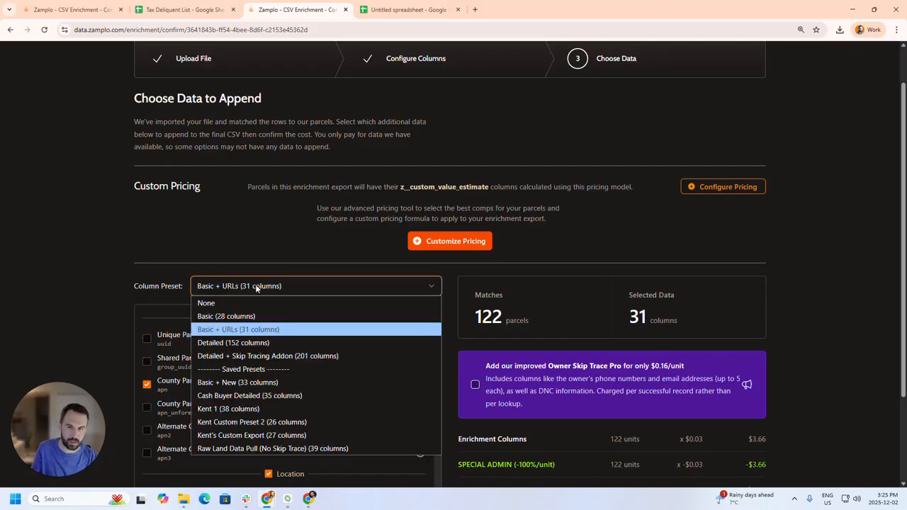
left_click(257, 288)
scroll(709, 298, "down", 1)
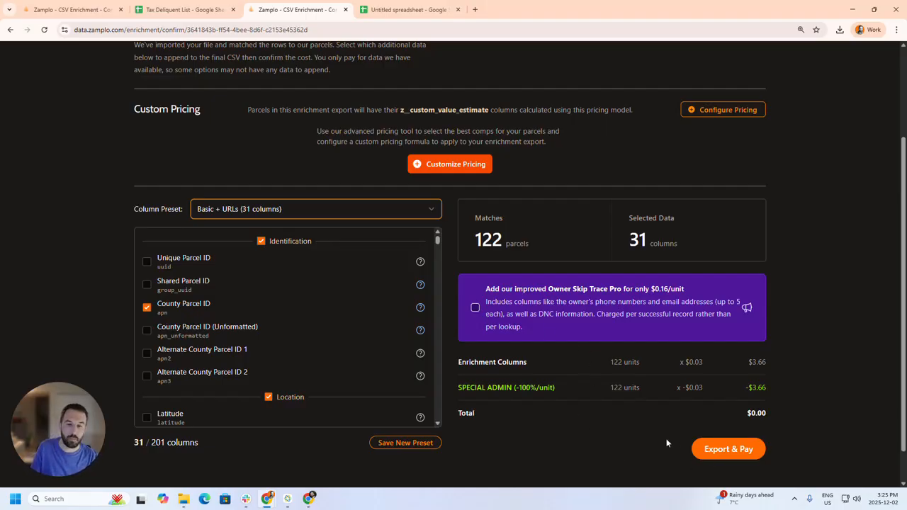
left_click(719, 452)
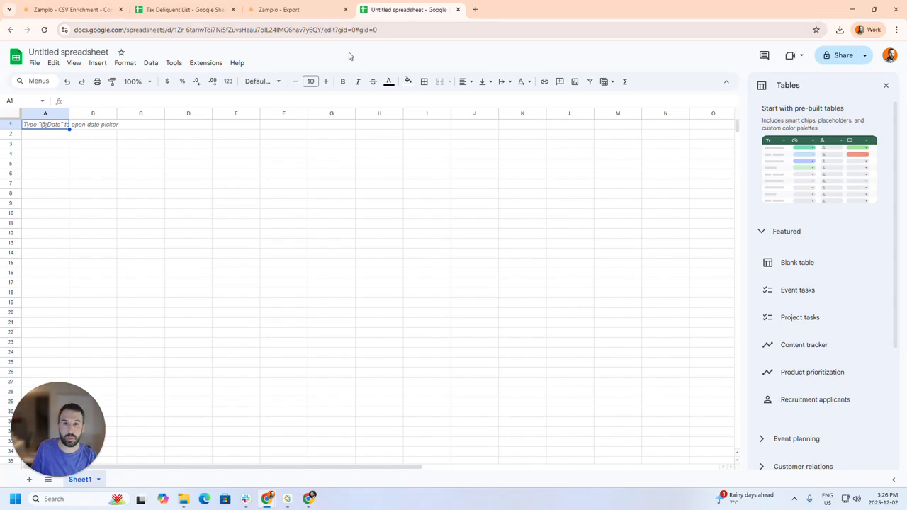
- Upload and open the exported file export_122_parcels__dec_2_2025_3_16_pm.csv from the untitled Google Sheets spreadsheet
left_click(35, 65)
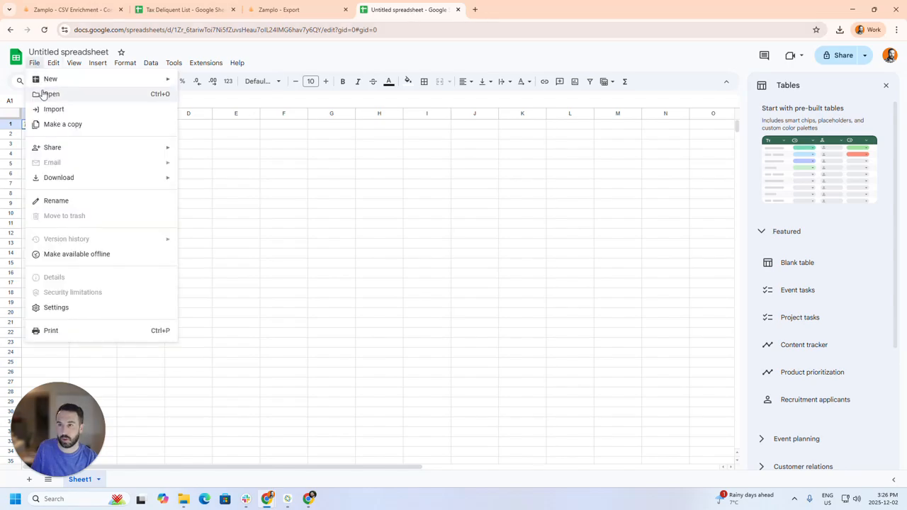
left_click(47, 93)
left_click(460, 125)
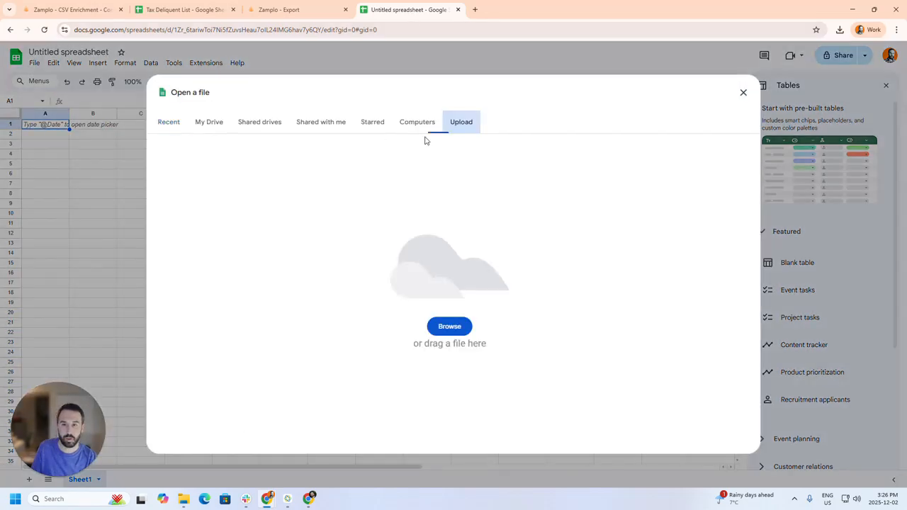
left_click_drag(135, 199, 315, 280)
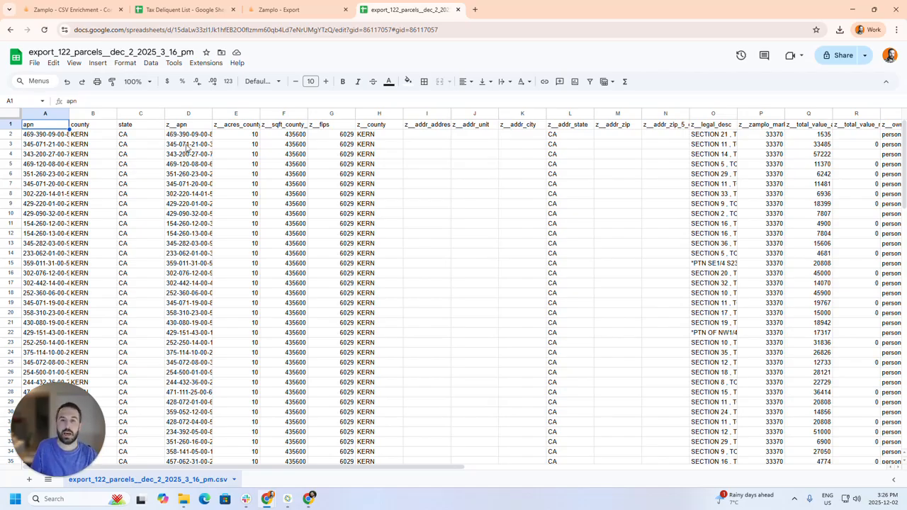
- Review the county acreage and Zamplo map URL columns, and open the map link of the parcel in row 24
left_click(239, 114)
left_click_drag(392, 472, 815, 491)
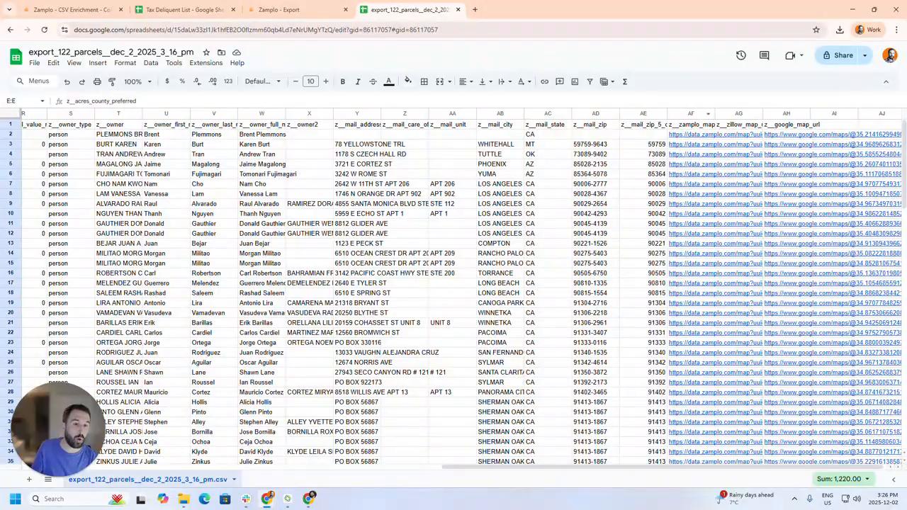
left_click(691, 114)
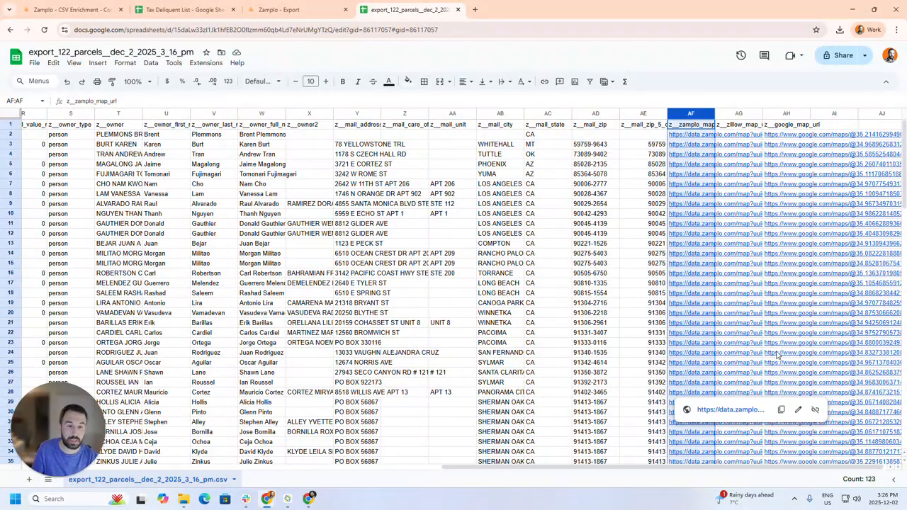
left_click(708, 357)
left_click(715, 373)
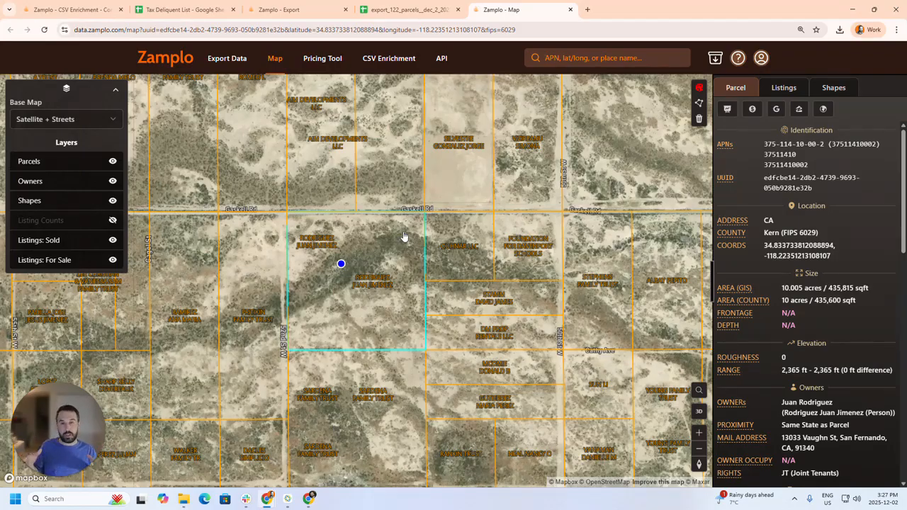
- Go from the parcel map back to the CSV Enrichment upload page
left_click(405, 59)
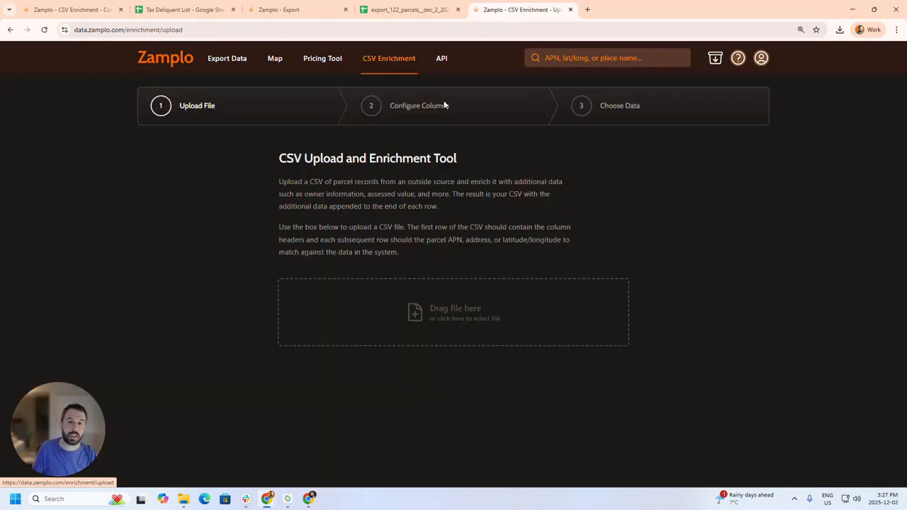